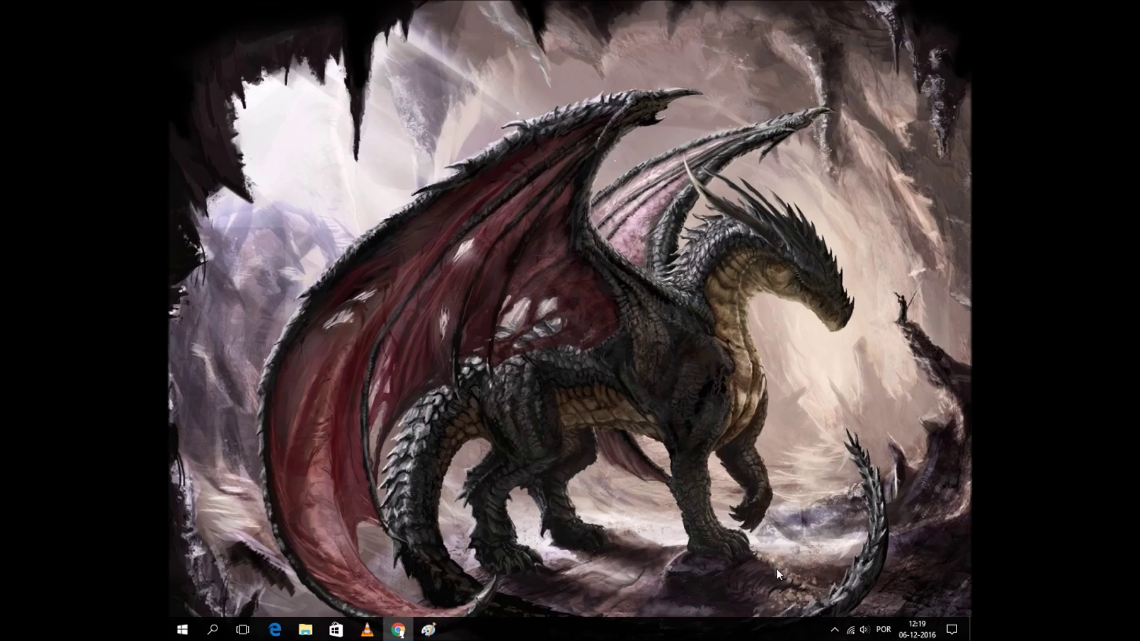
Check the available networks and bring up the Network and Sharing Center.
left_click(852, 632)
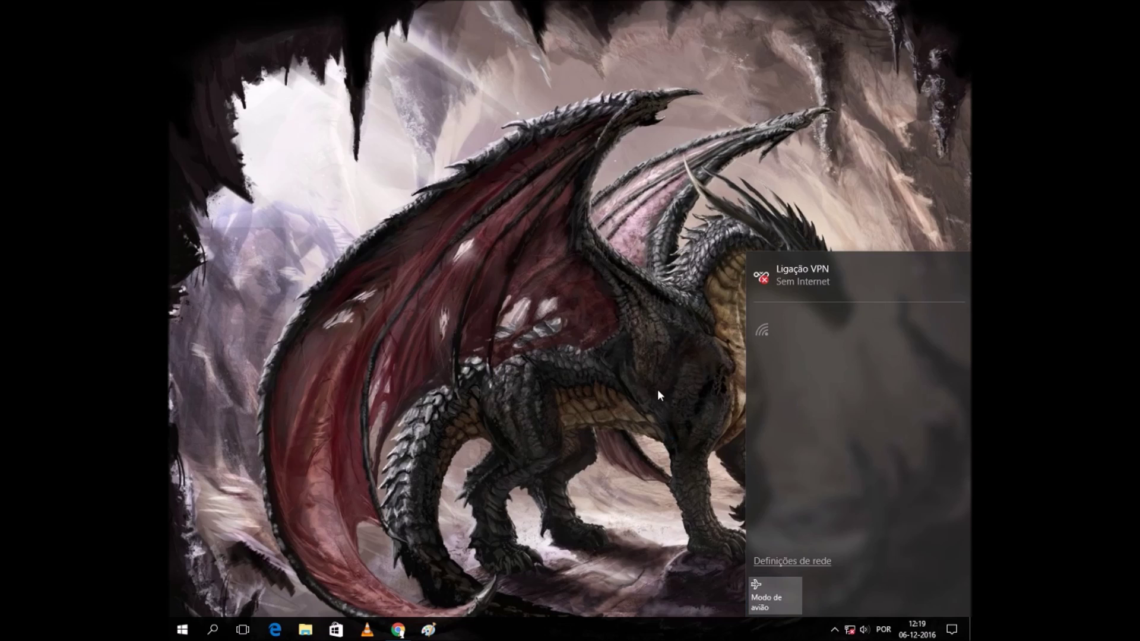
left_click(656, 415)
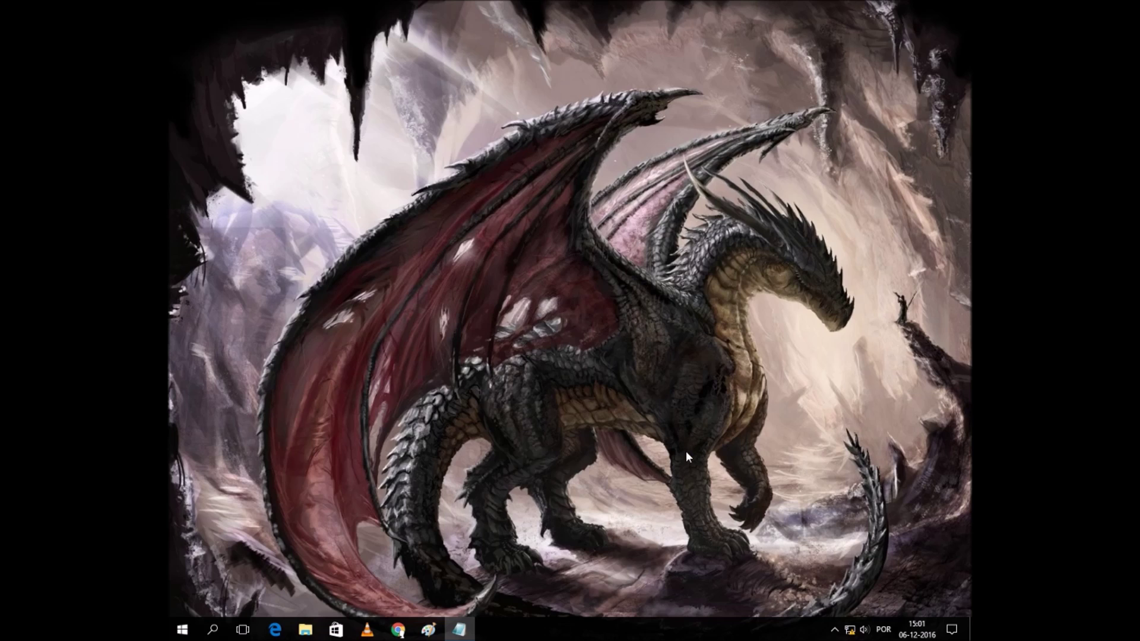
left_click(847, 634)
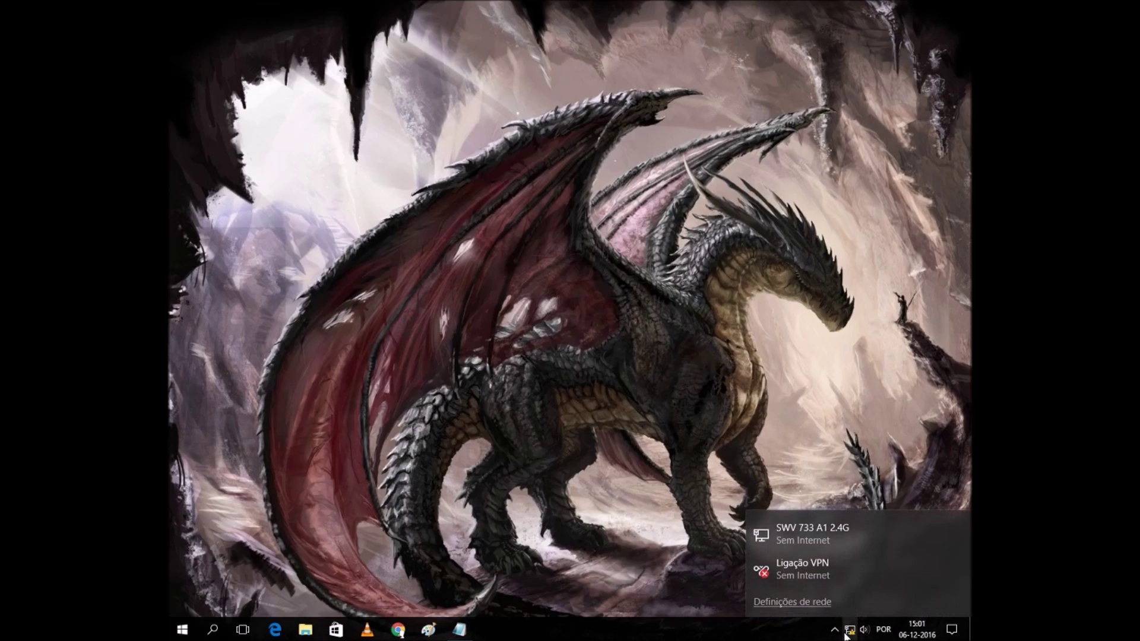
right_click(853, 634)
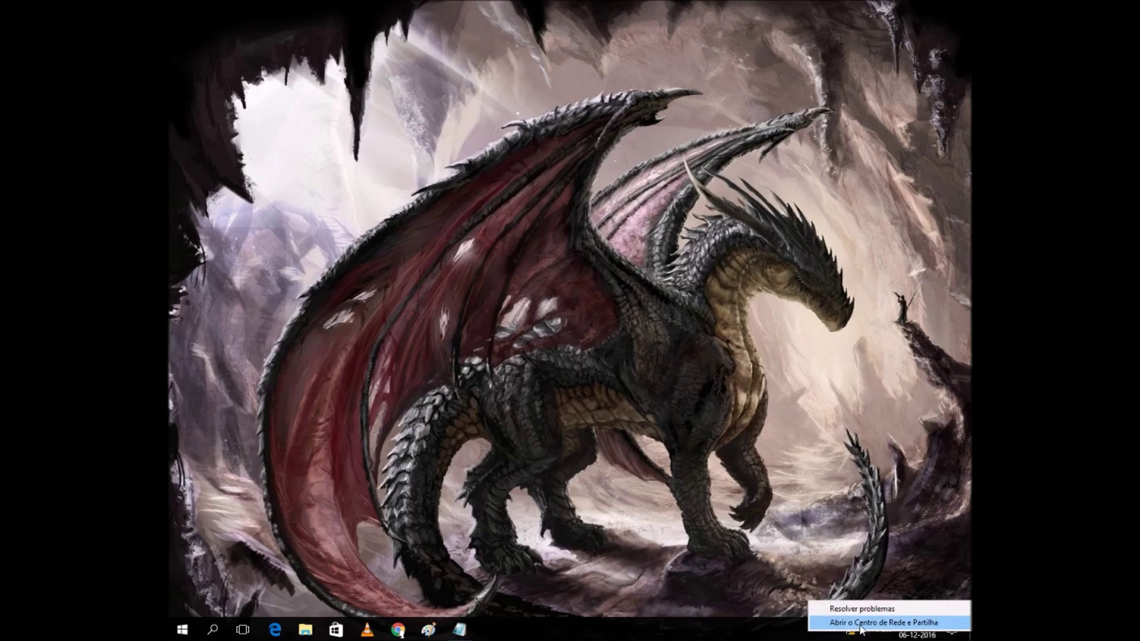
left_click(855, 621)
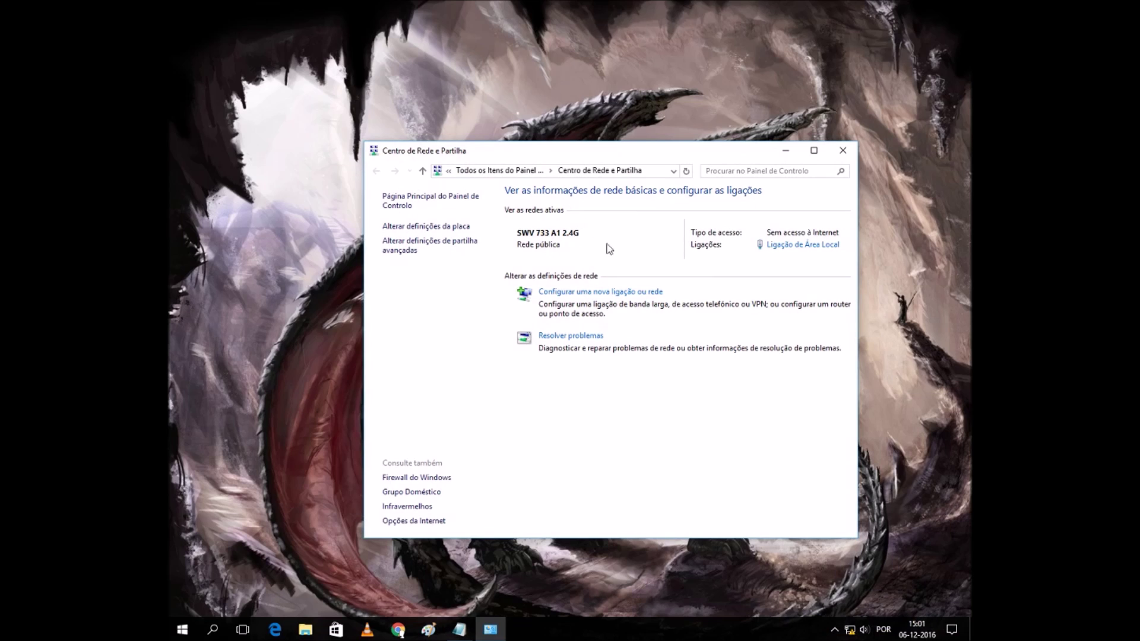
Review the Local Area Connection's network details, then close the network windows.
left_click(810, 251)
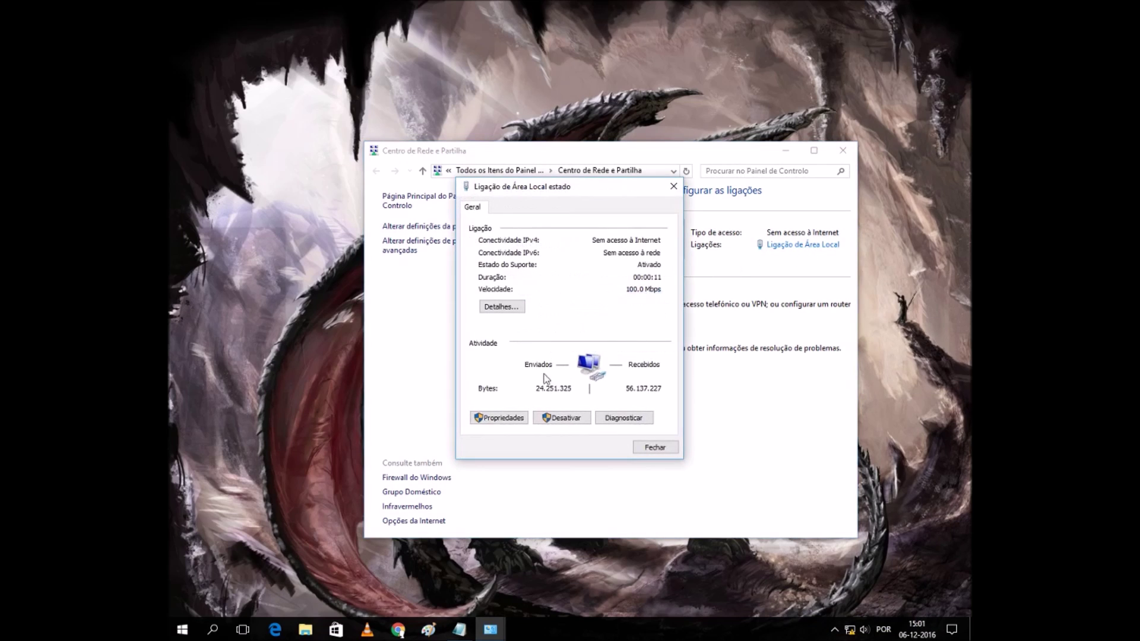
left_click(520, 309)
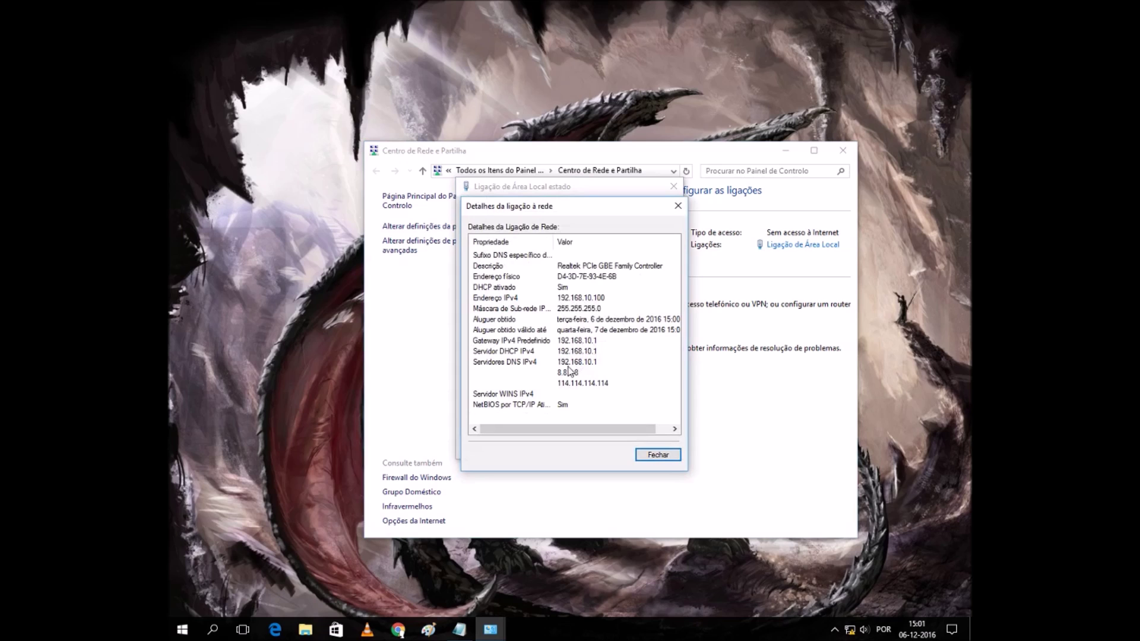
left_click(659, 456)
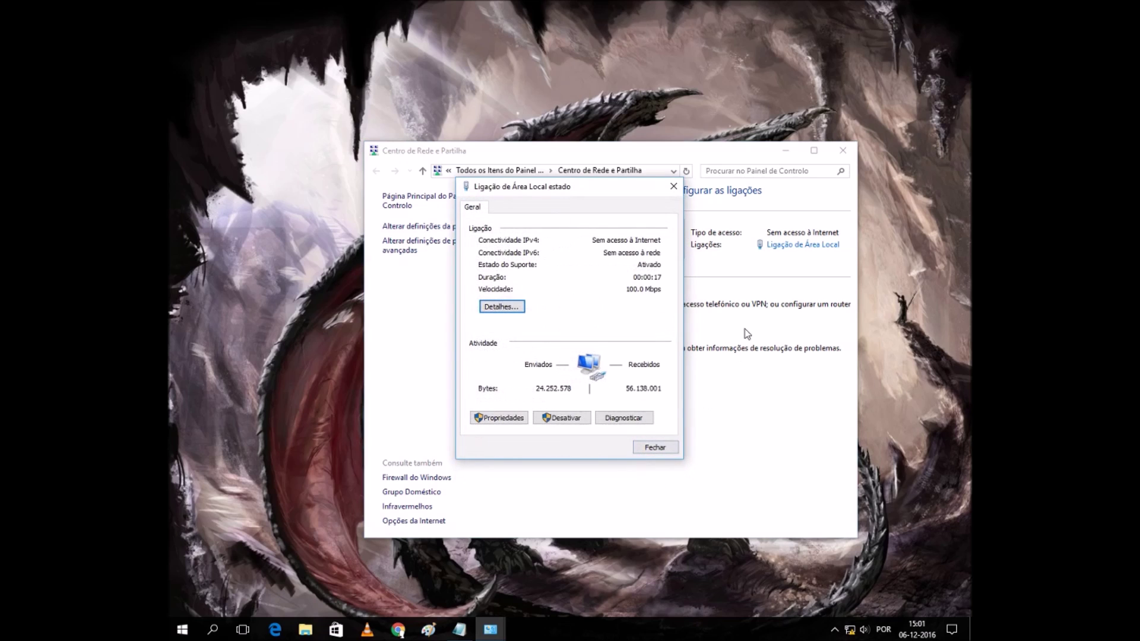
left_click(656, 447)
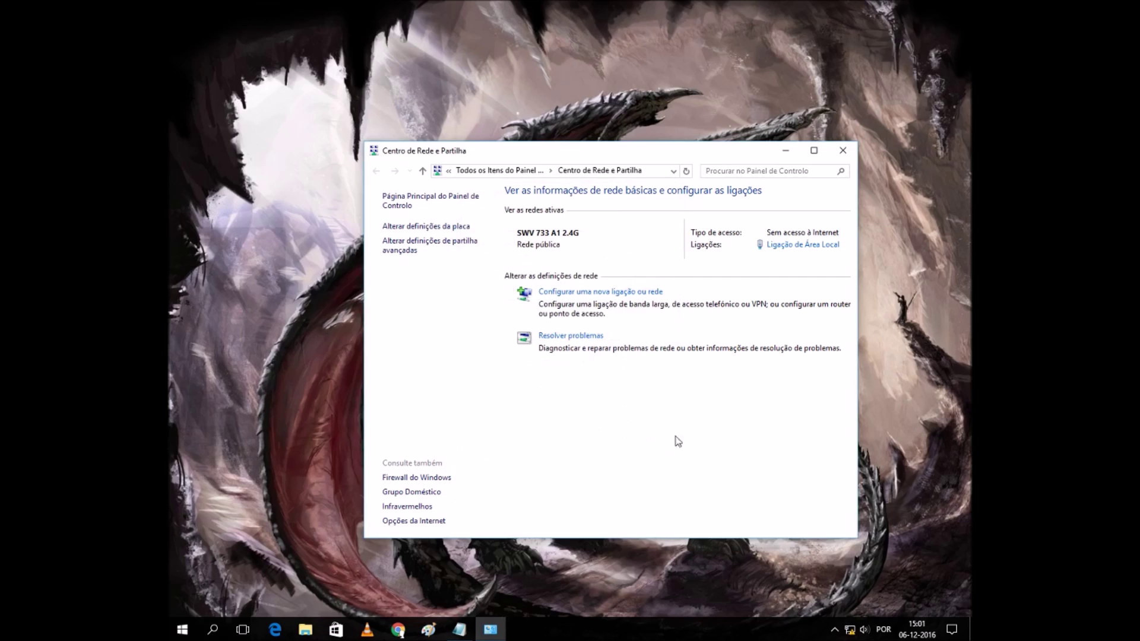
left_click(838, 152)
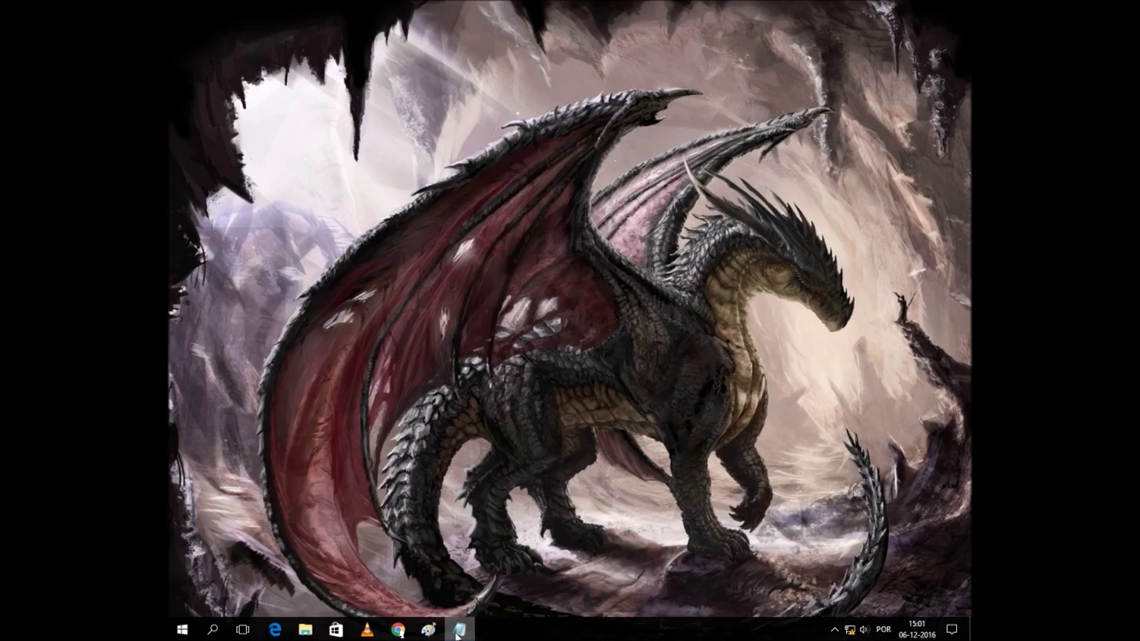
left_click(458, 629)
left_click(583, 274)
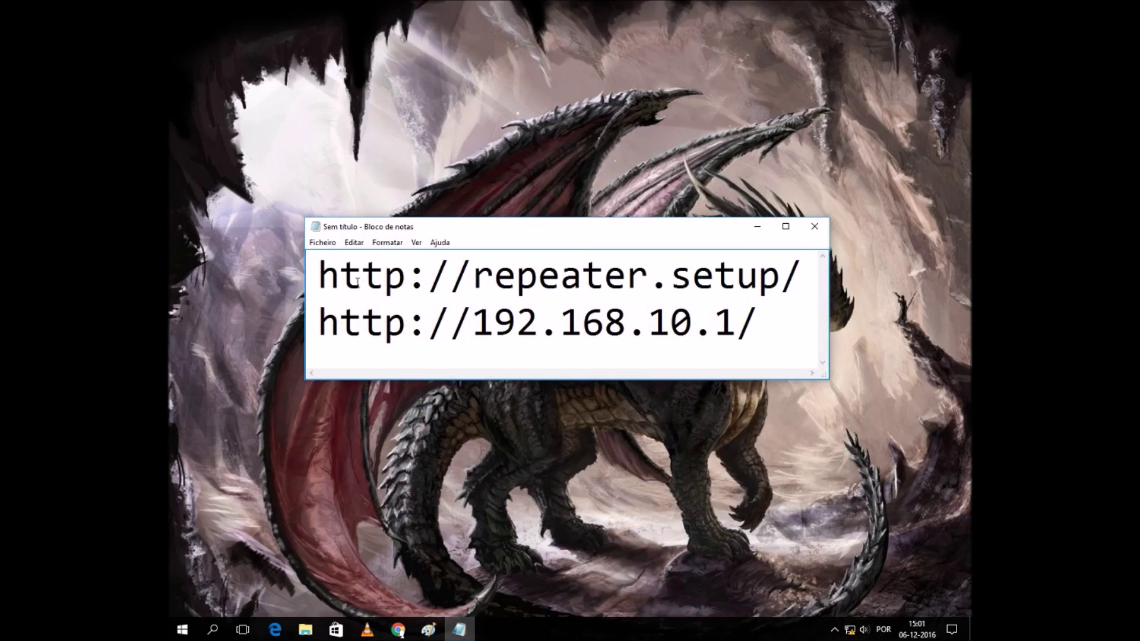
left_click_drag(805, 280, 305, 276)
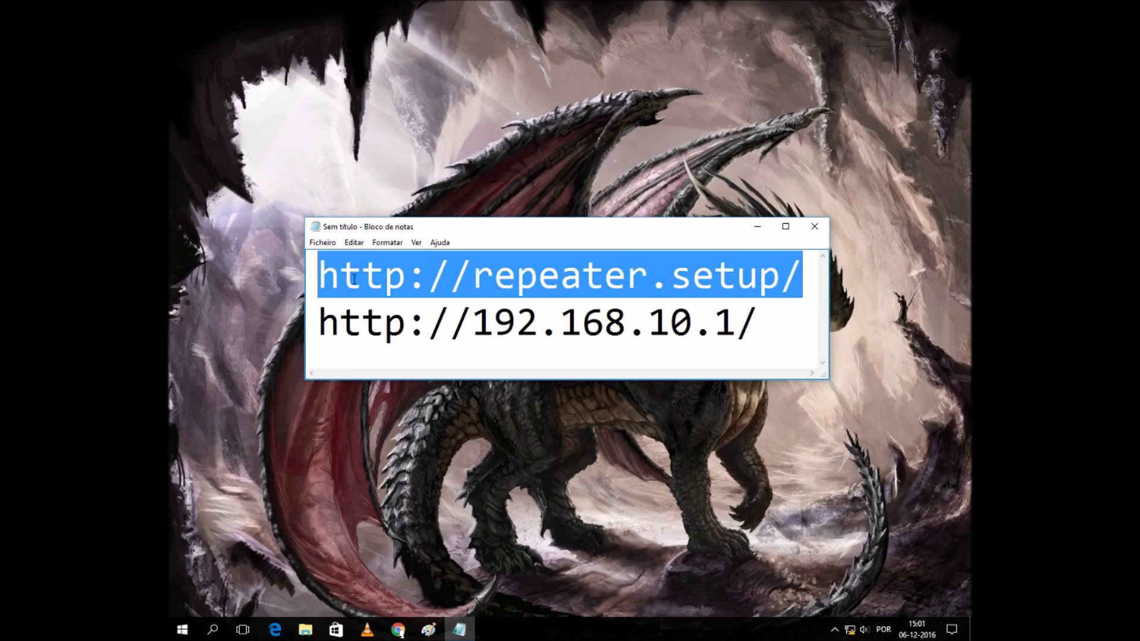
left_click(450, 281)
mouse_move(797, 277)
left_mouse_down()
mouse_move(291, 281)
mouse_move(799, 278)
left_mouse_up()
Select the 192.168.10.1 address on the notes' second line.
left_click_drag(772, 318, 321, 317)
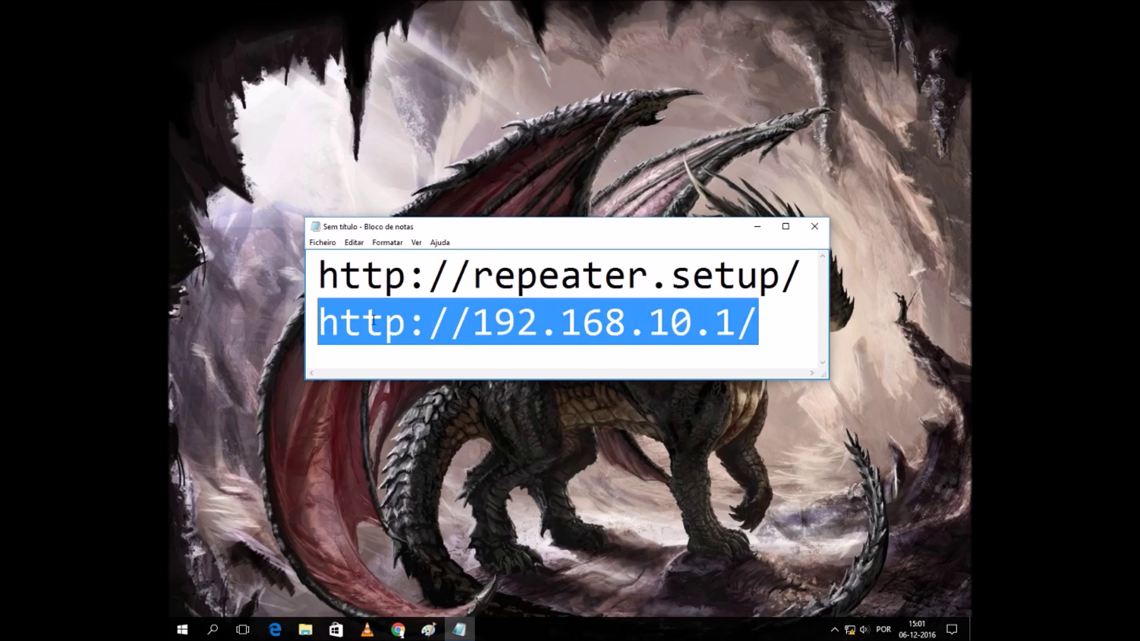
left_click(321, 317)
left_click_drag(738, 319, 471, 321)
left_click(582, 324)
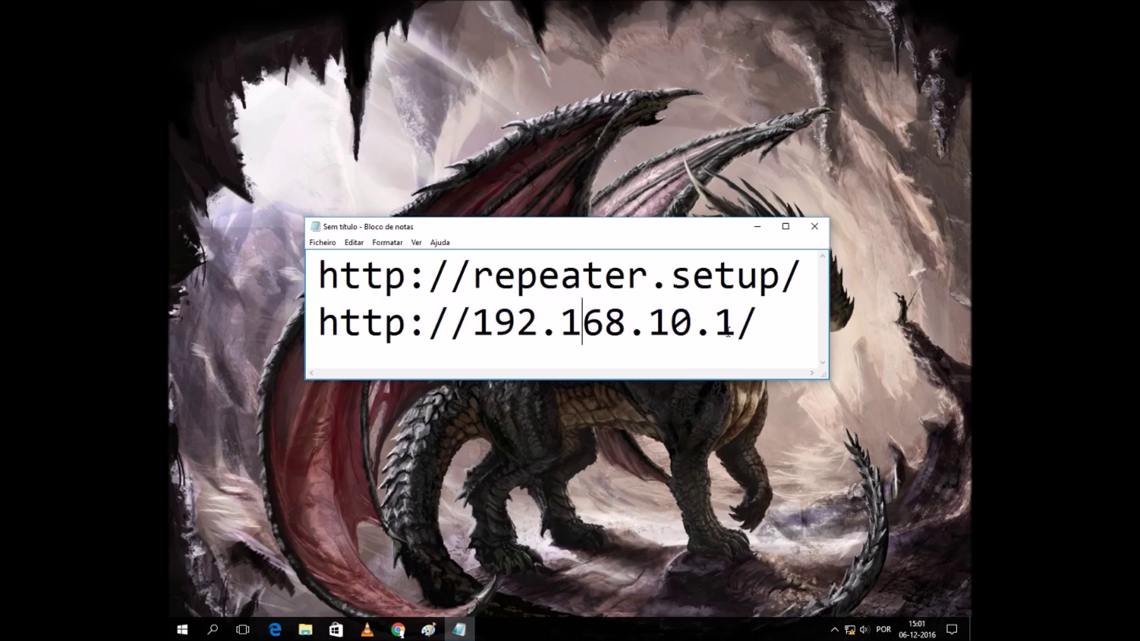
left_click_drag(728, 331, 476, 323)
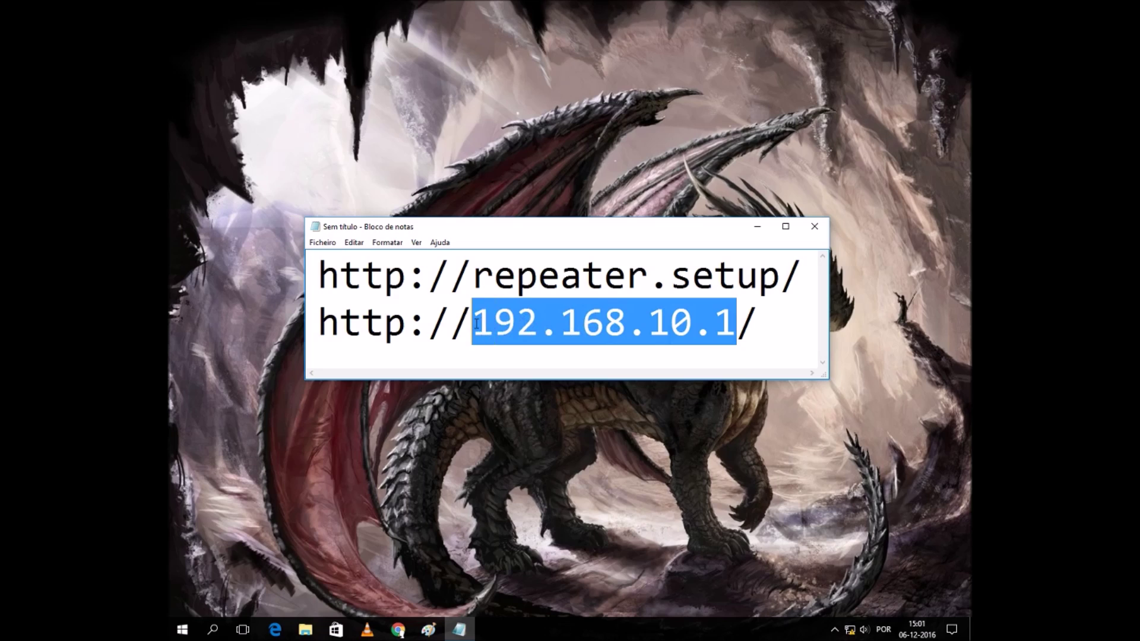
left_click(741, 324)
left_click_drag(738, 324, 486, 326)
left_click(537, 326)
left_click_drag(800, 279, 314, 279)
key("ctrl+c")
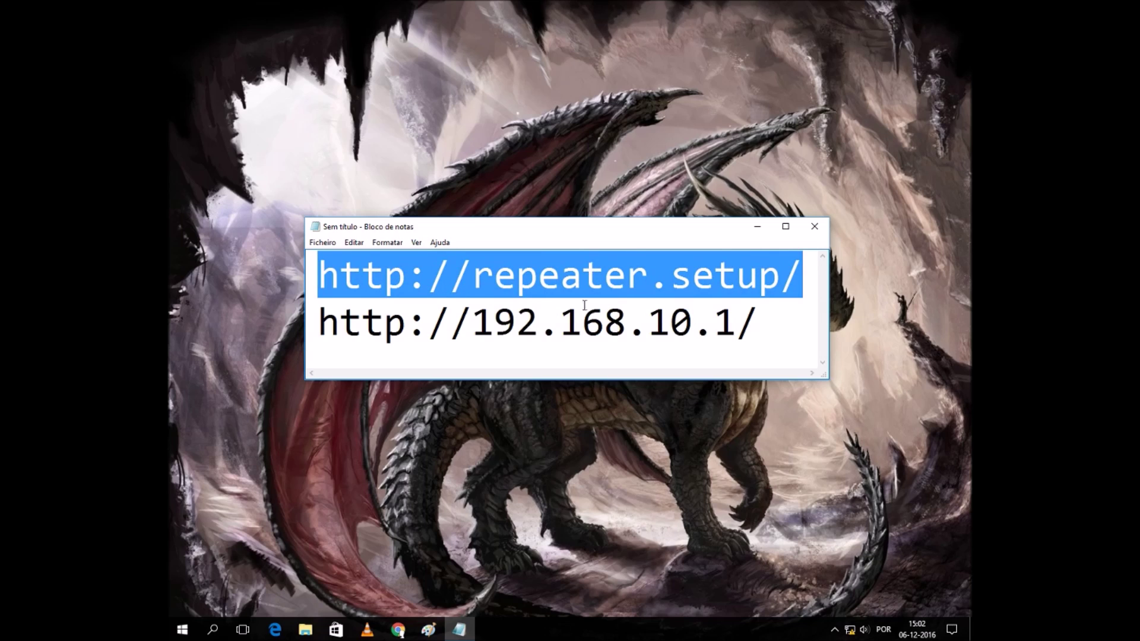
left_click(757, 226)
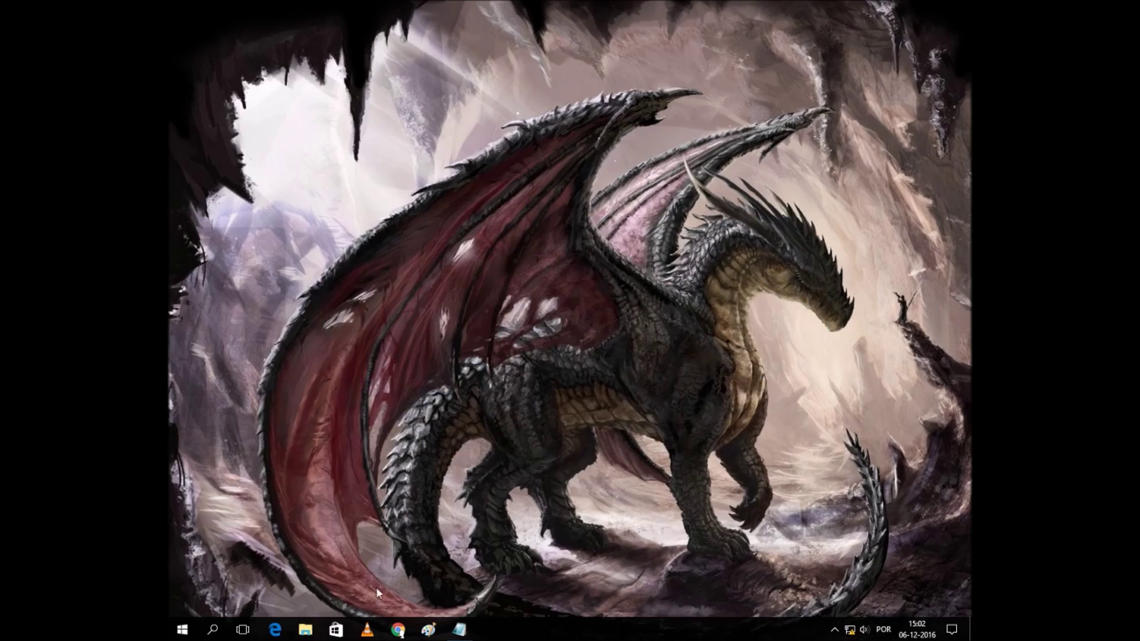
left_click(398, 631)
key("ctrl+v")
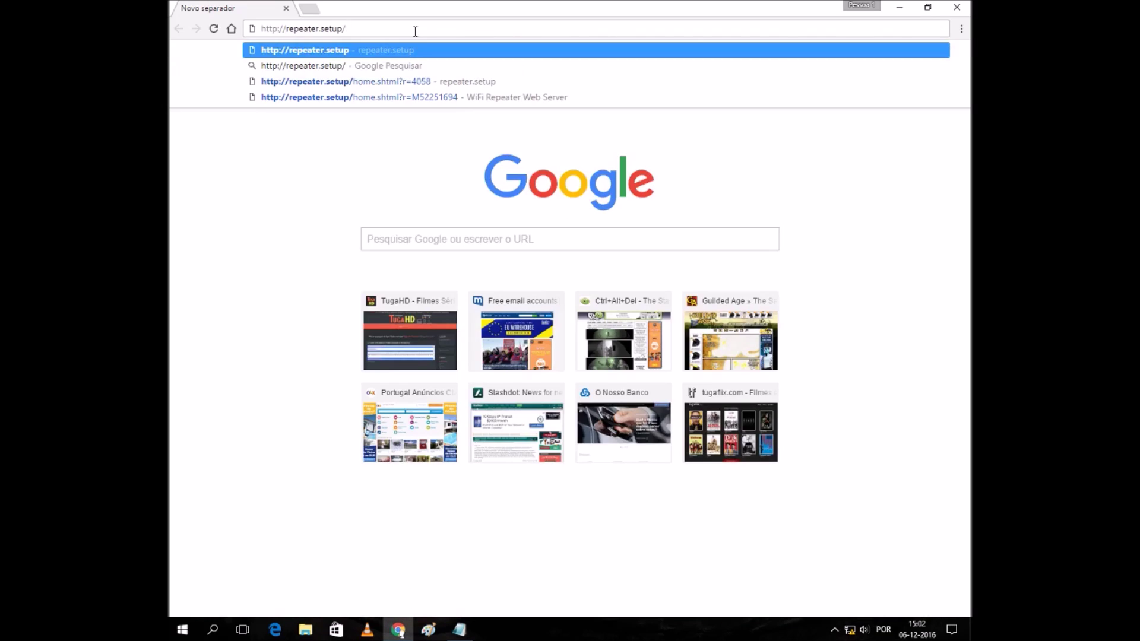
key("Return")
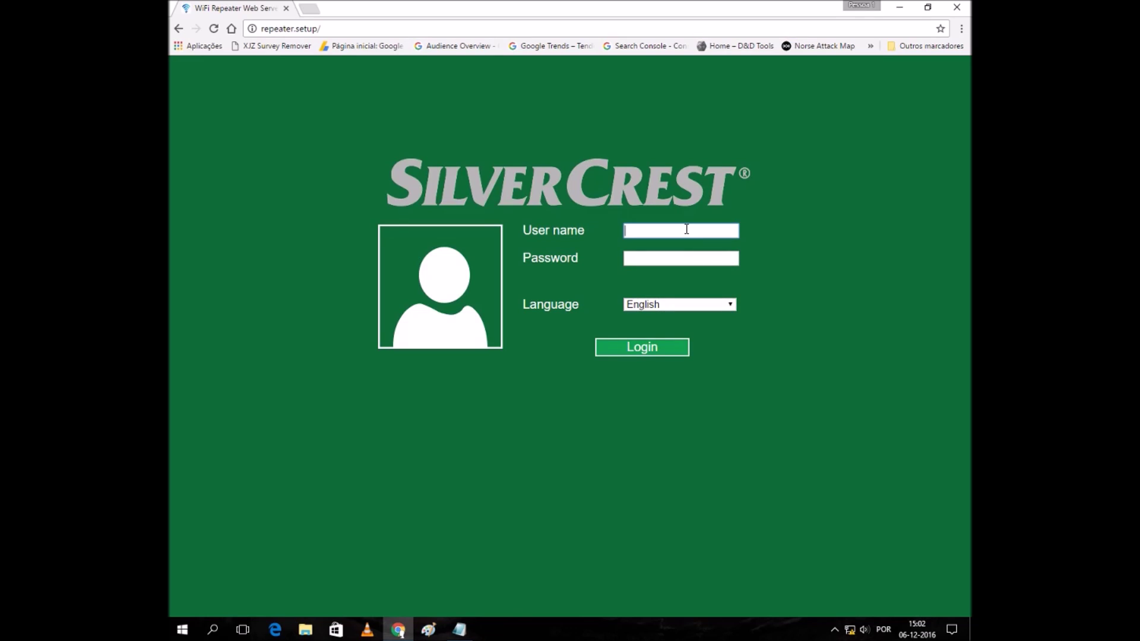
Log in to the repeater with user name admin and its password.
type("admin")
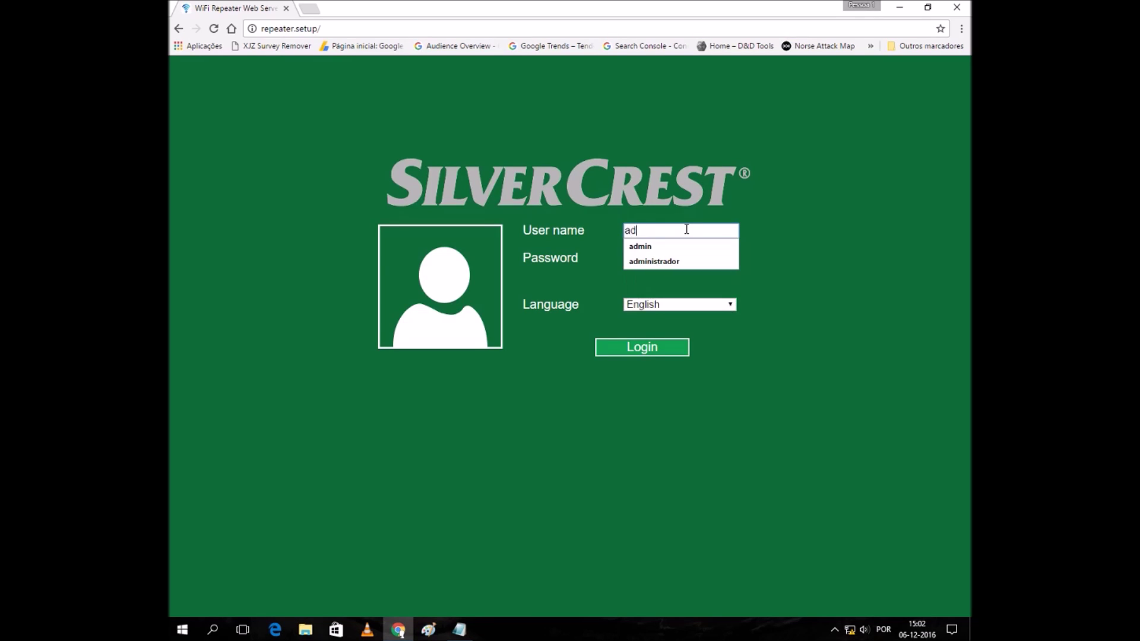
key("Tab")
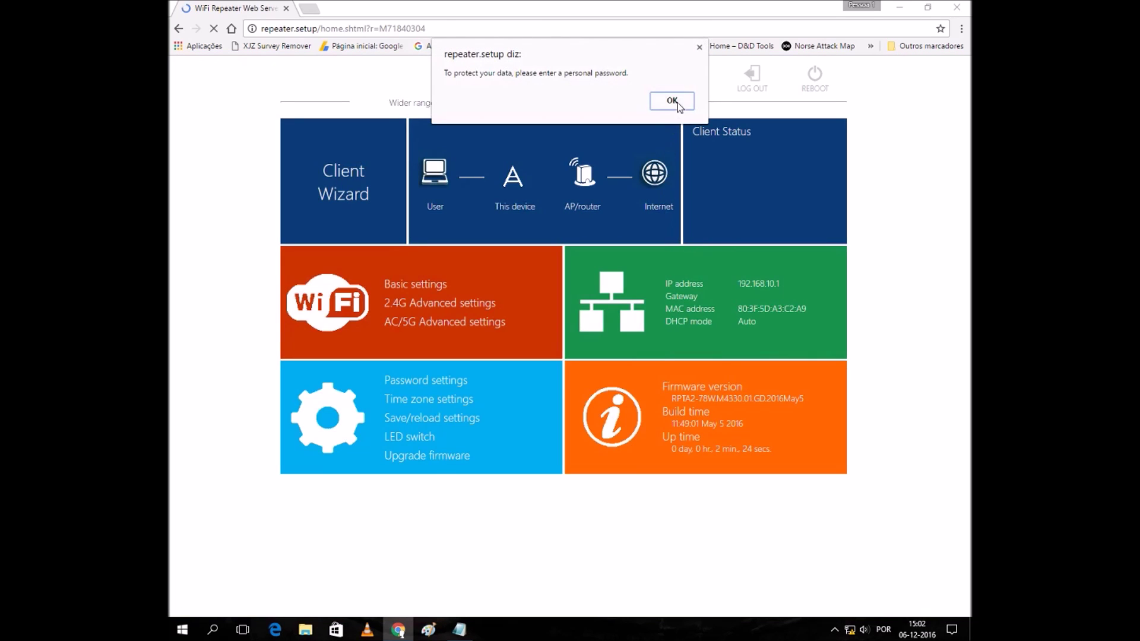
left_click(676, 102)
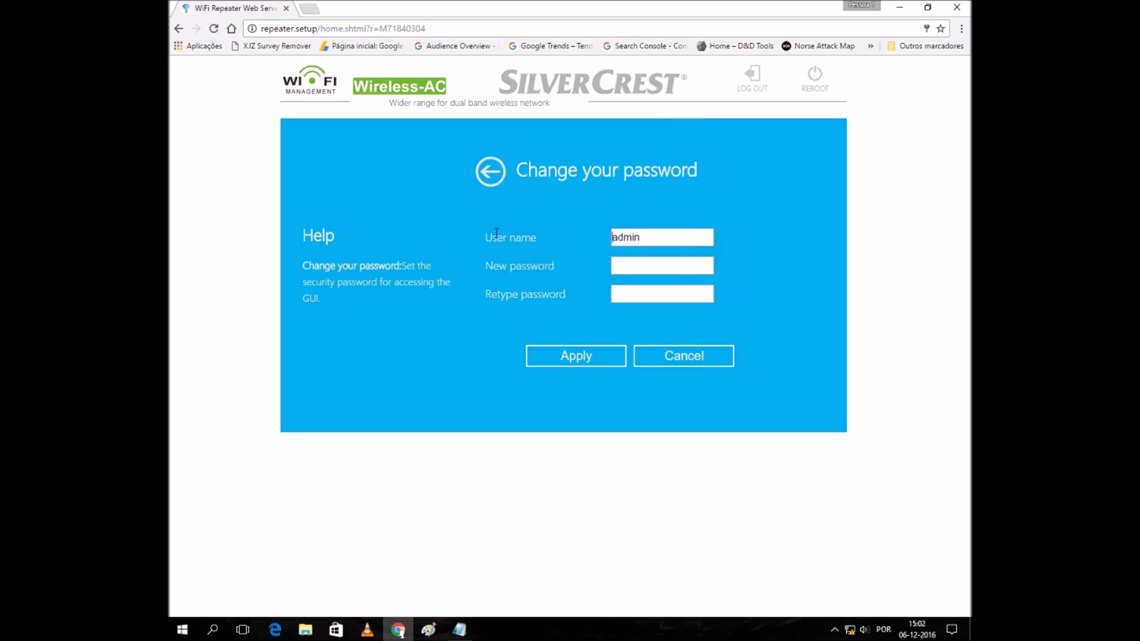
Cancel the new-password form and check the dashboard's IP address 192.168.10.1.
left_click(692, 358)
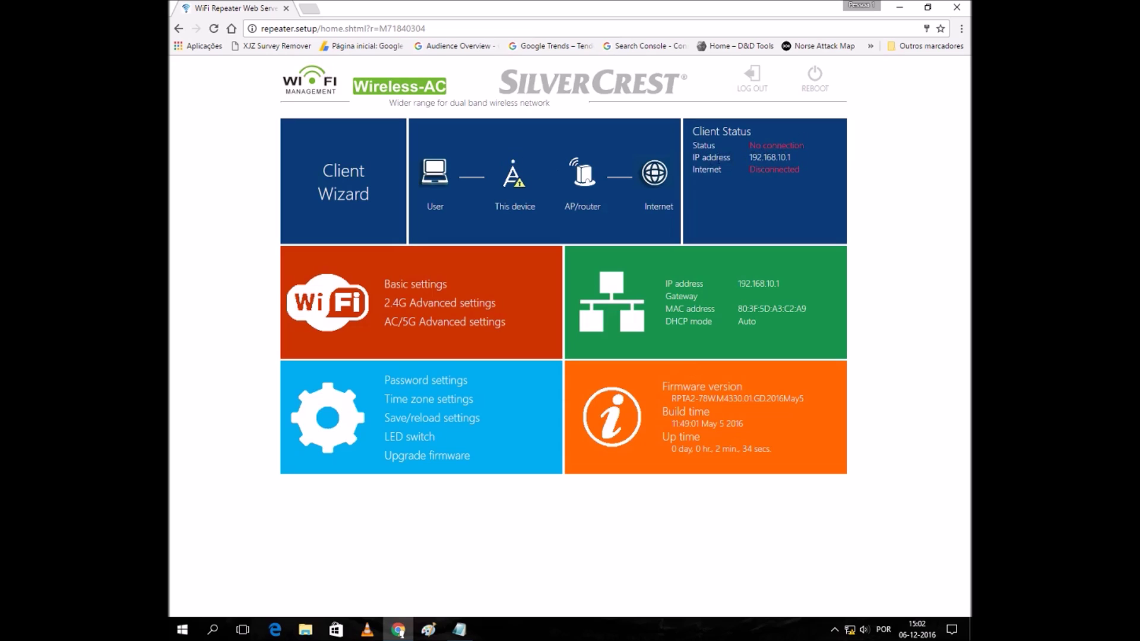
double_click(794, 158)
left_click(794, 181)
In the Client Wizard, pick Arvandor, hide key characters, enter the Wi-Fi key and apply.
left_click(350, 198)
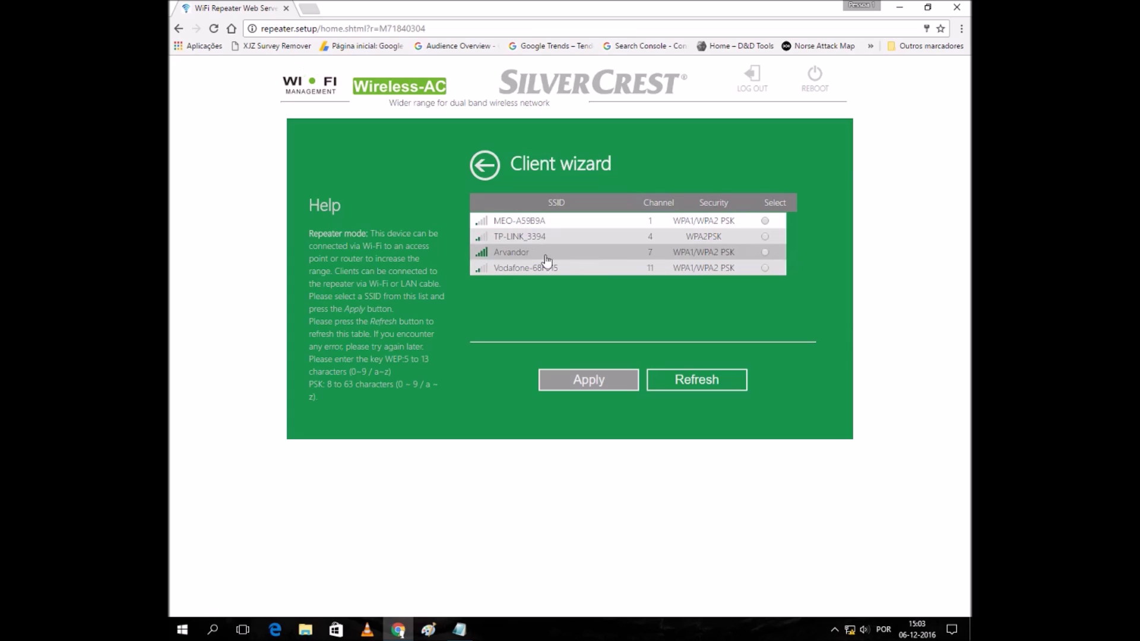
left_click(764, 252)
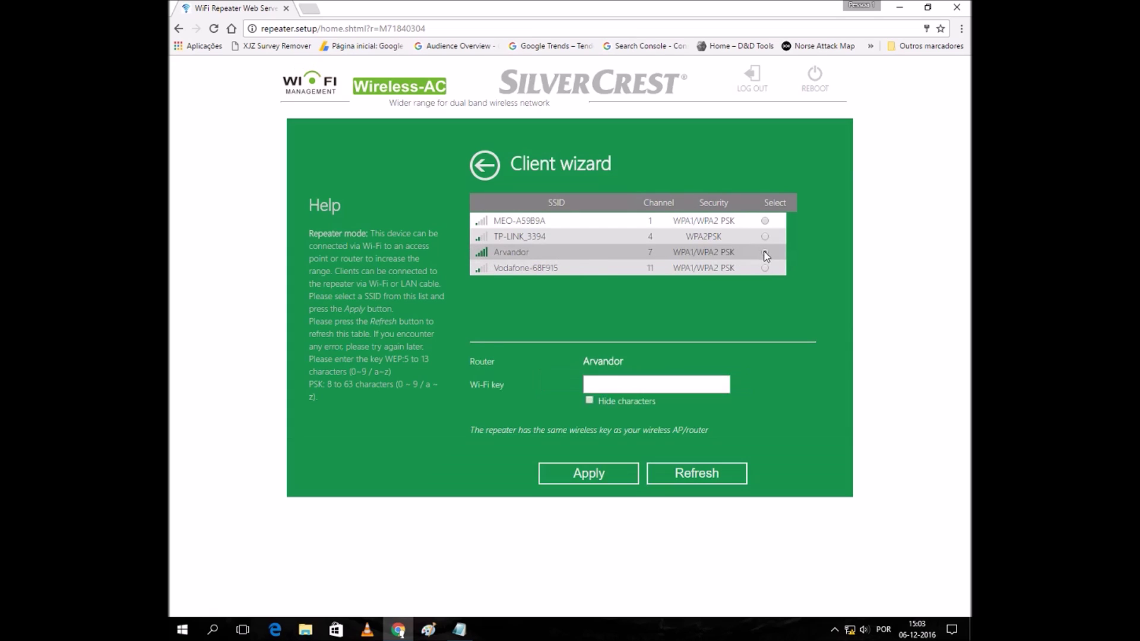
left_click(590, 400)
left_click(590, 474)
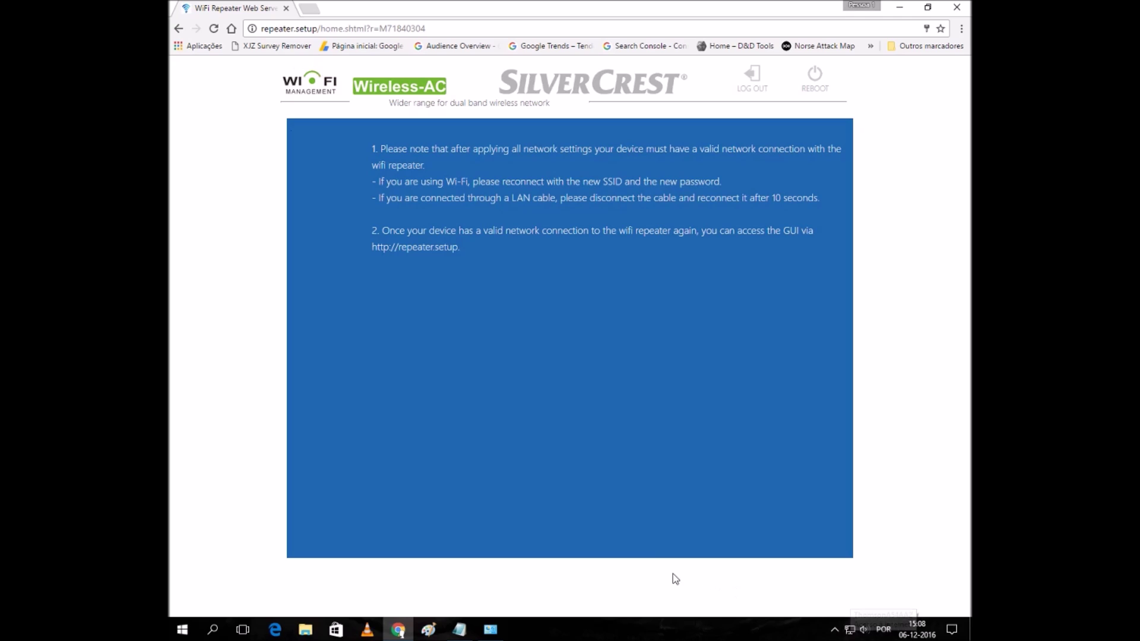
left_click(309, 9)
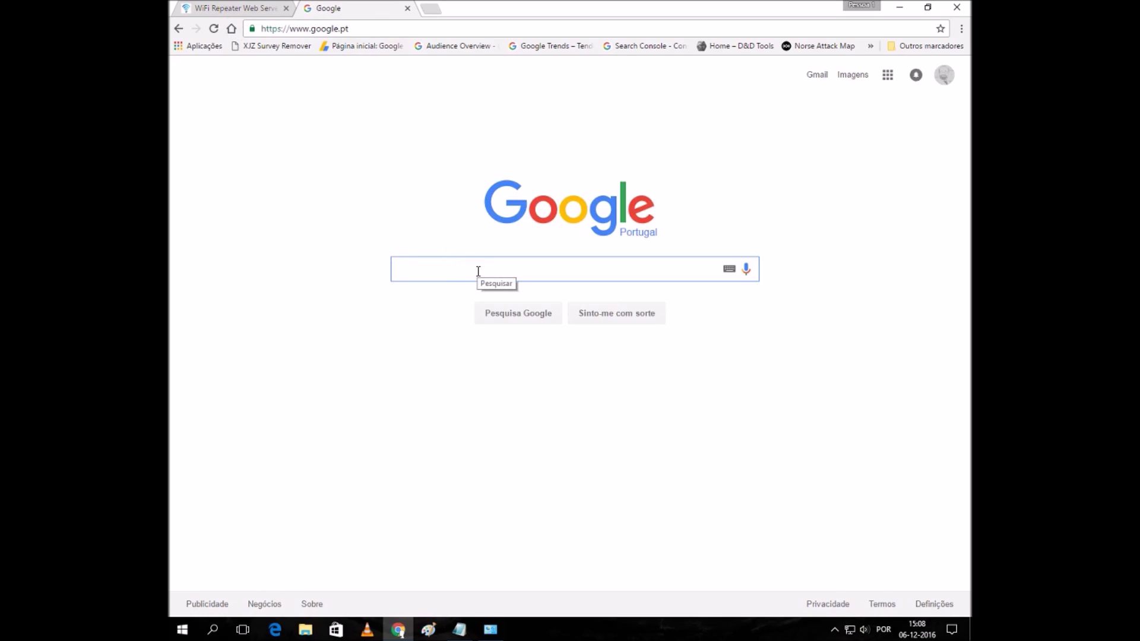
Search Google for 'silvercrest swv 733'.
type("silv")
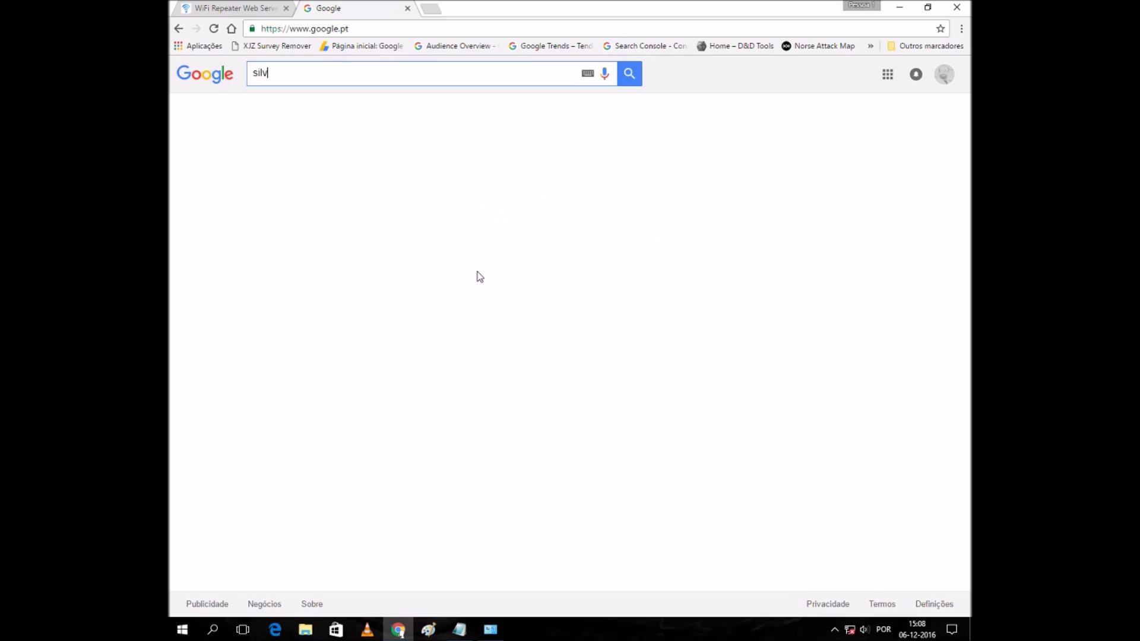
type("ercrest")
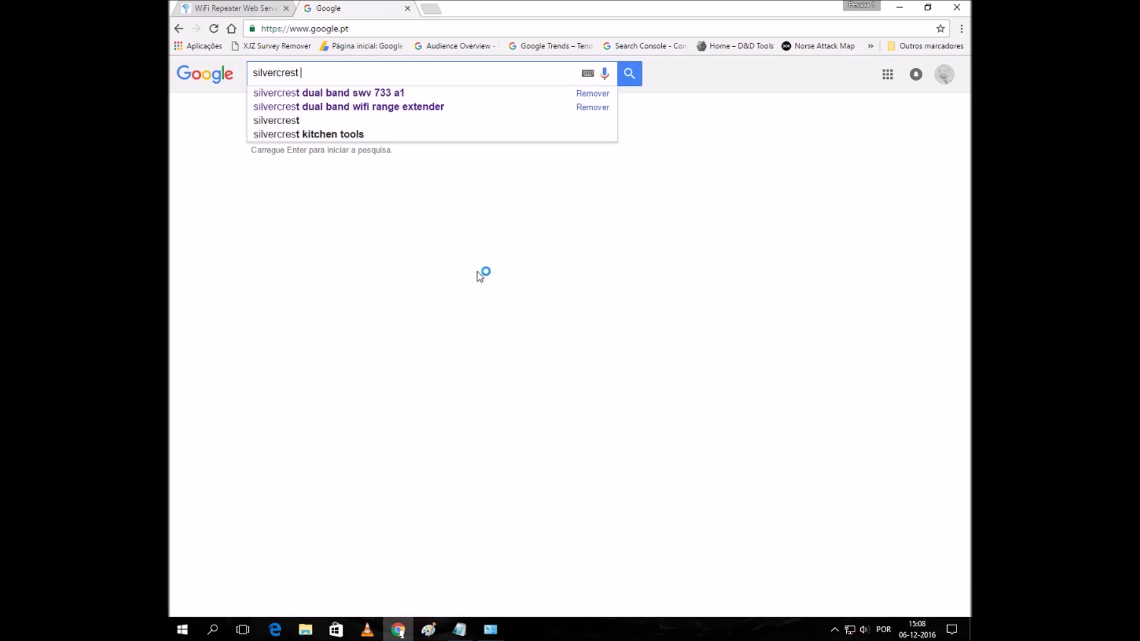
type(" swv 733")
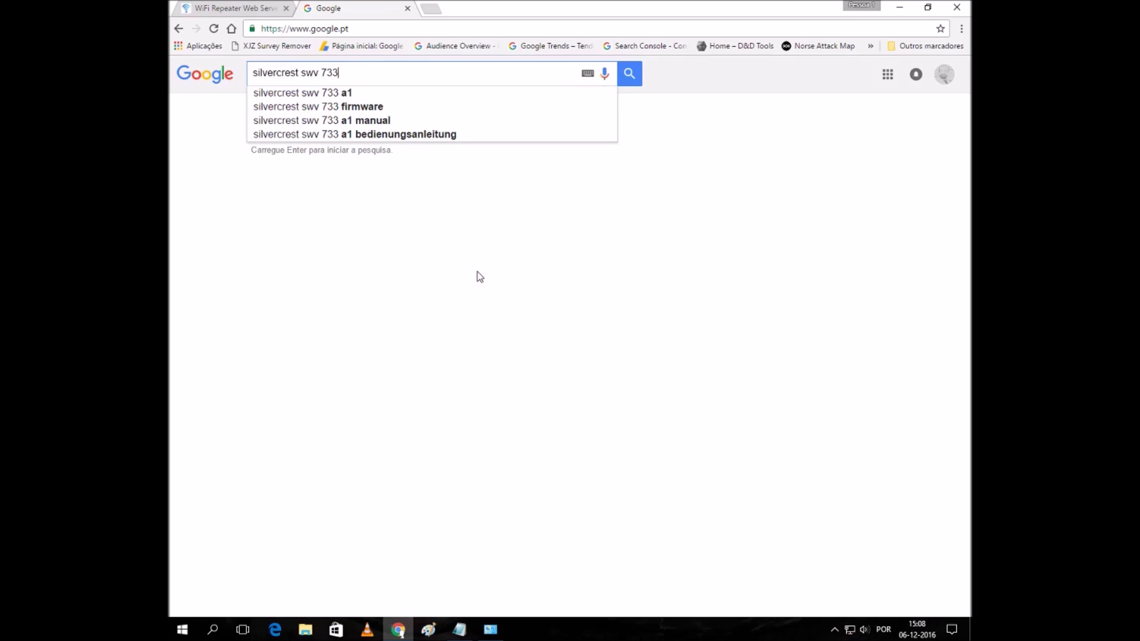
key("Return")
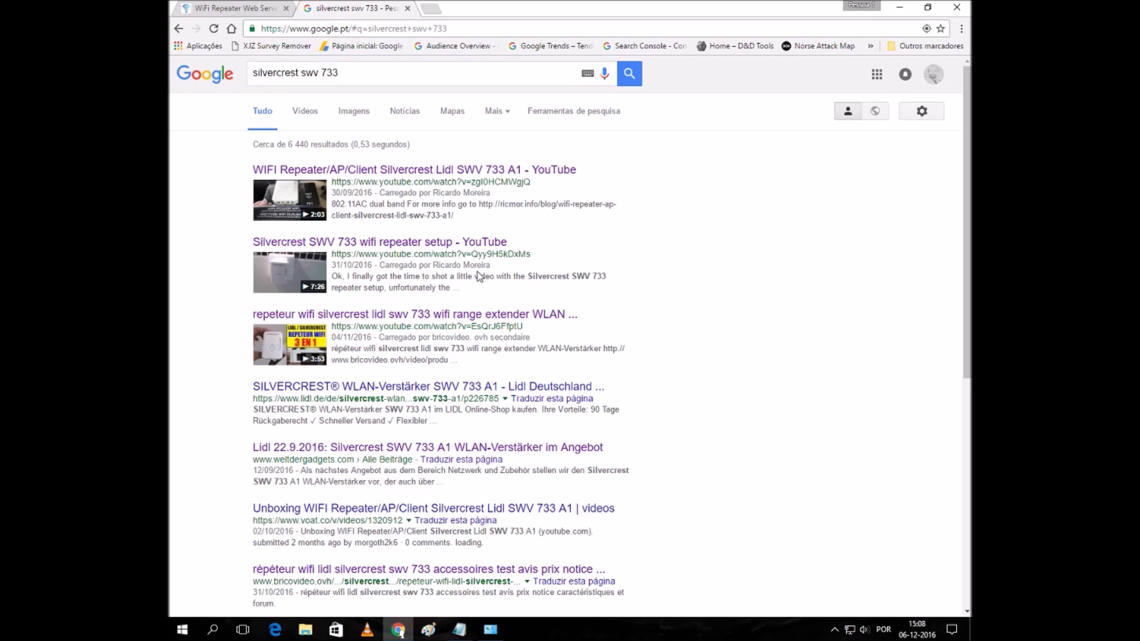